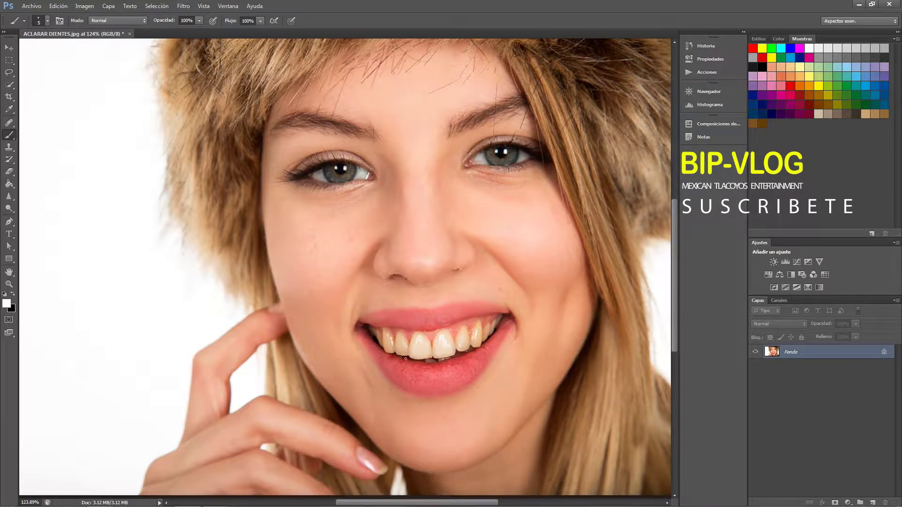
Step: Zoom in on the teeth to about 285%
{"action": "scroll", "coordinate": [417, 351], "scroll_direction": "up", "scroll_amount": 1}
{"action": "scroll", "coordinate": [416, 350], "scroll_direction": "up", "scroll_amount": 1}
{"action": "scroll", "coordinate": [416, 351], "scroll_direction": "up", "scroll_amount": 1}
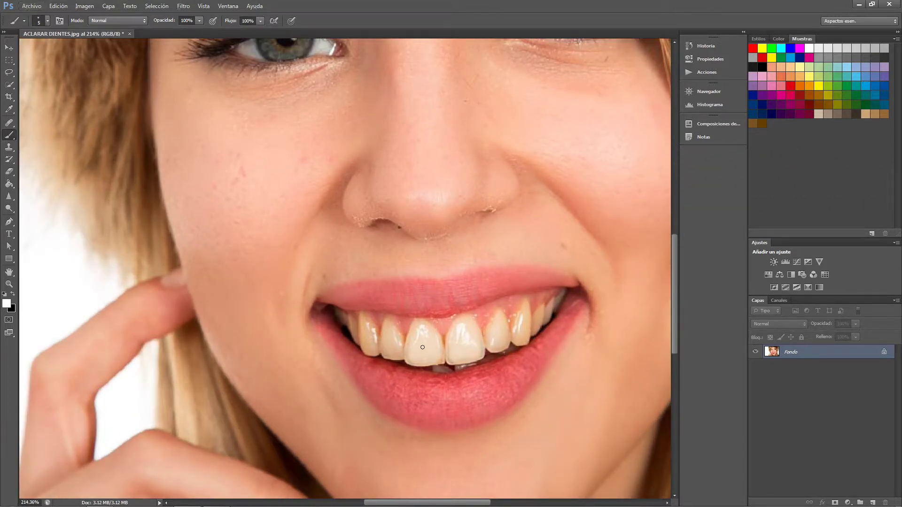
{"action": "scroll", "coordinate": [422, 347], "scroll_direction": "up", "scroll_amount": 2}
{"action": "scroll", "coordinate": [436, 335], "scroll_direction": "down", "scroll_amount": 1}
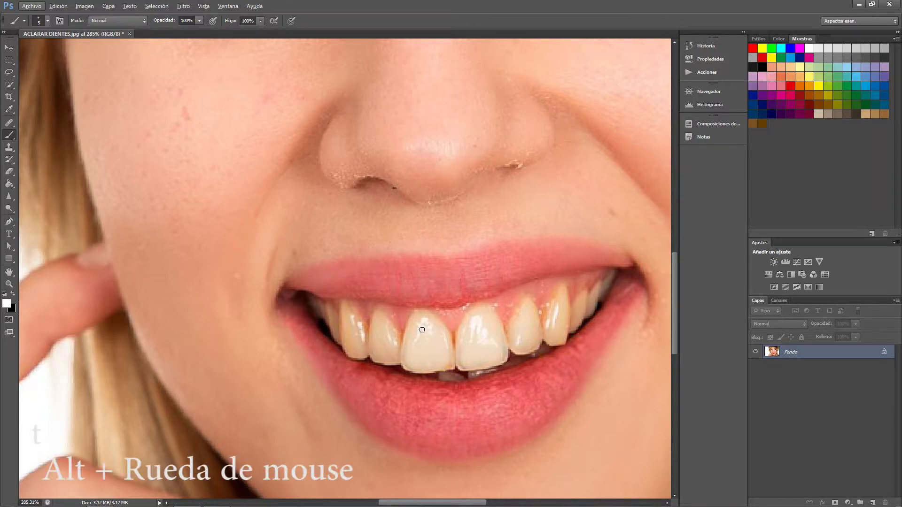
{"action": "key", "text": "alt"}
{"action": "scroll", "coordinate": [425, 326], "scroll_direction": "down", "scroll_amount": 3}
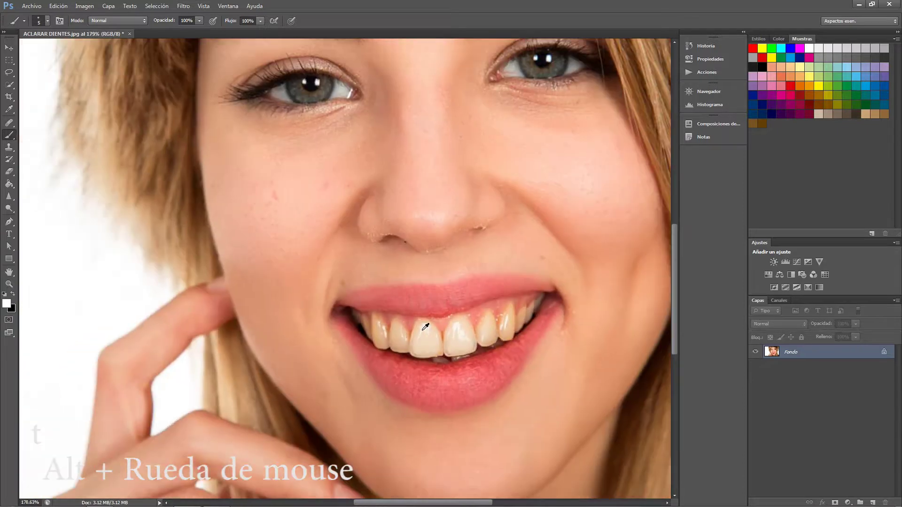
{"action": "scroll", "coordinate": [425, 327], "scroll_direction": "down", "scroll_amount": 2}
{"action": "scroll", "coordinate": [426, 327], "scroll_direction": "down", "scroll_amount": 2}
{"action": "scroll", "coordinate": [425, 326], "scroll_direction": "up", "scroll_amount": 3}
{"action": "scroll", "coordinate": [426, 326], "scroll_direction": "up", "scroll_amount": 1}
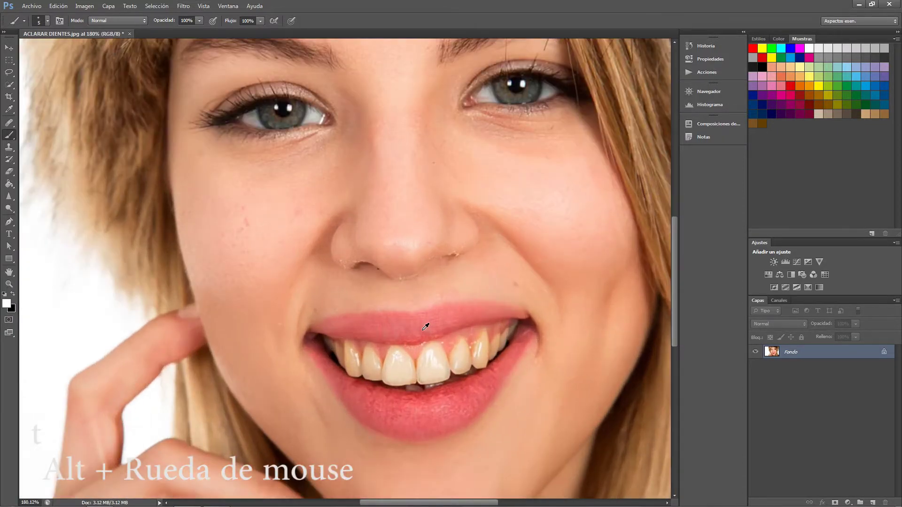
{"action": "scroll", "coordinate": [427, 326], "scroll_direction": "up", "scroll_amount": 1}
{"action": "scroll", "coordinate": [427, 326], "scroll_direction": "down", "scroll_amount": 2}
{"action": "scroll", "coordinate": [430, 347], "scroll_direction": "up", "scroll_amount": 2}
{"action": "scroll", "coordinate": [432, 358], "scroll_direction": "up", "scroll_amount": 1}
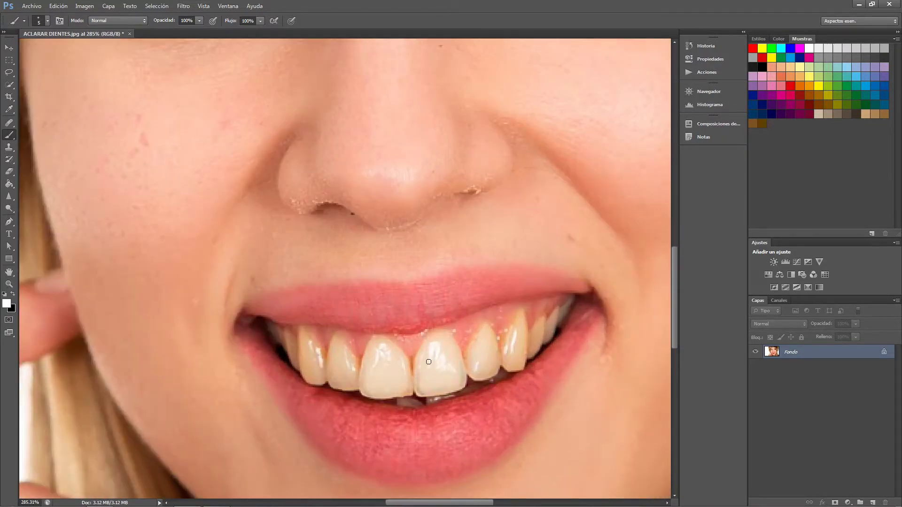
Step: Pan the view so the mouth is centred on screen
{"action": "left_click_drag", "start_coordinate": [429, 361], "coordinate": [385, 275]}
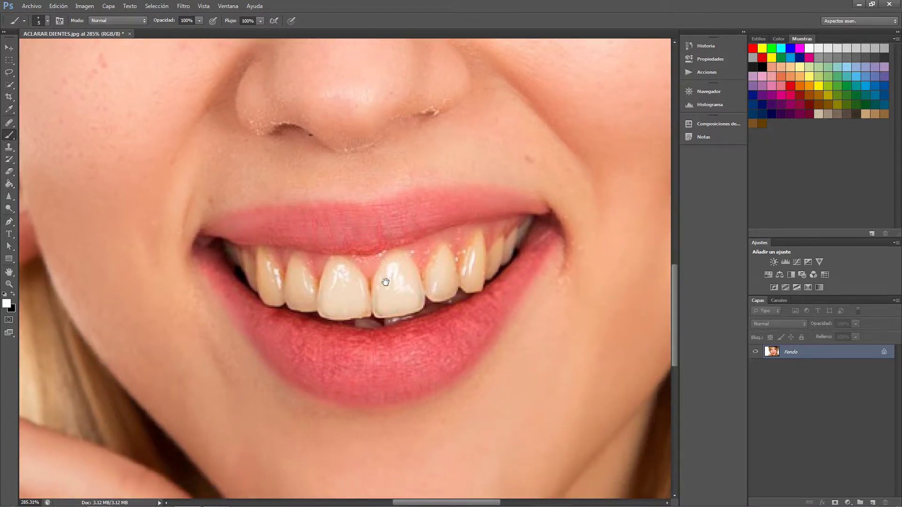
{"action": "left_click_drag", "start_coordinate": [417, 315], "coordinate": [424, 297]}
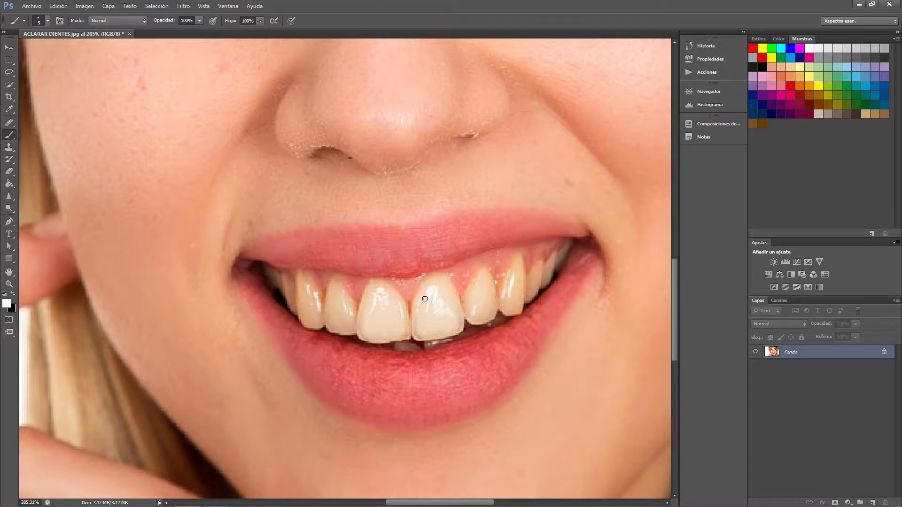
{"action": "key", "text": "space"}
{"action": "mouse_move", "coordinate": [424, 297]}
{"action": "left_mouse_down"}
{"action": "mouse_move", "coordinate": [362, 291]}
{"action": "mouse_move", "coordinate": [302, 252]}
{"action": "mouse_move", "coordinate": [343, 317]}
{"action": "mouse_move", "coordinate": [468, 349]}
{"action": "mouse_move", "coordinate": [389, 308]}
{"action": "mouse_move", "coordinate": [409, 316]}
{"action": "left_mouse_up"}
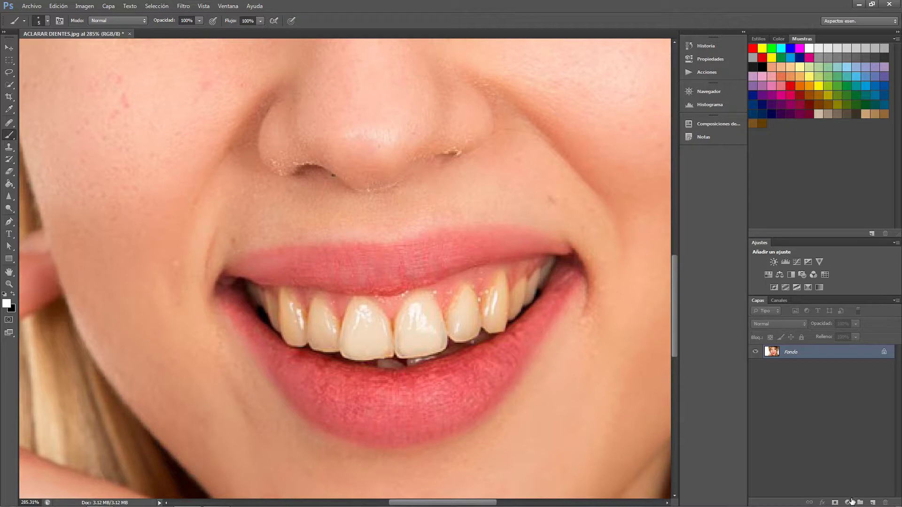
Step: Add an Intensidad (Vibrance) adjustment layer, Intensidad 1, above the Fondo layer
{"action": "left_click", "coordinate": [851, 502]}
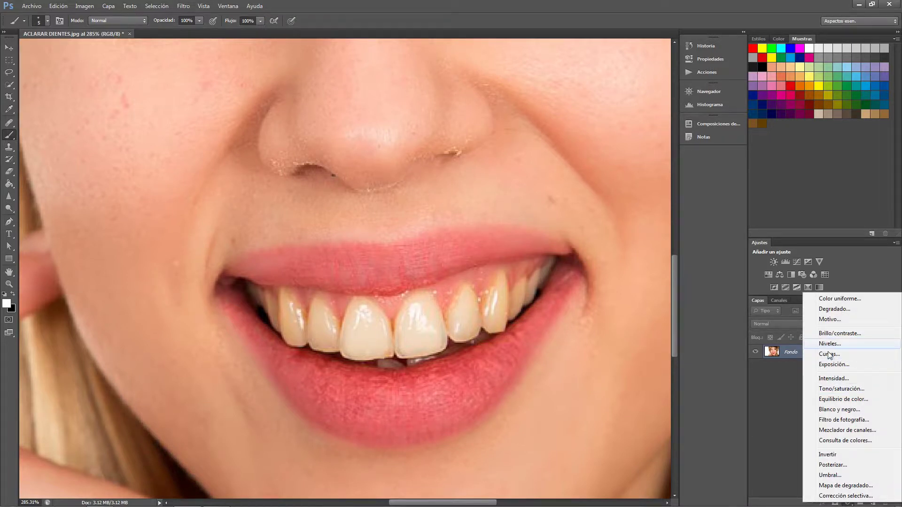
{"action": "left_click", "coordinate": [839, 380]}
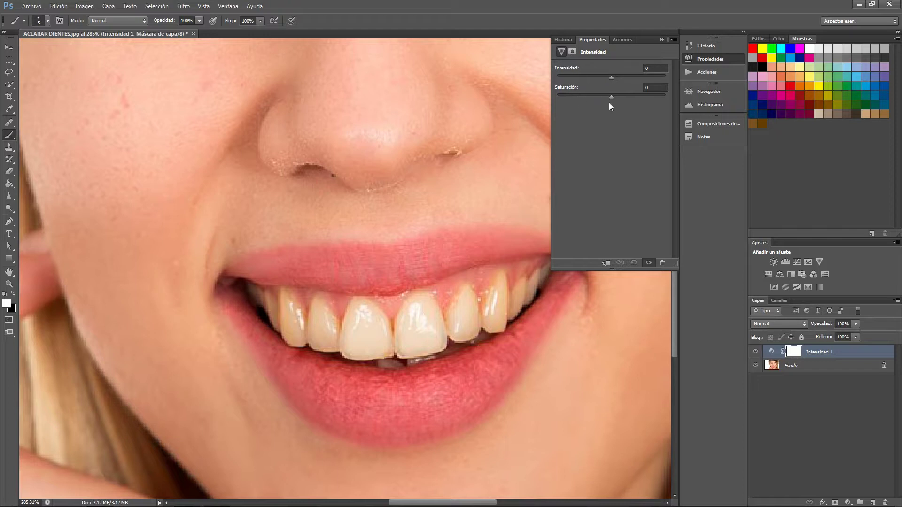
Step: Set the Intensidad slider to -55 and Saturación to 0
{"action": "left_click_drag", "start_coordinate": [567, 78], "coordinate": [559, 77]}
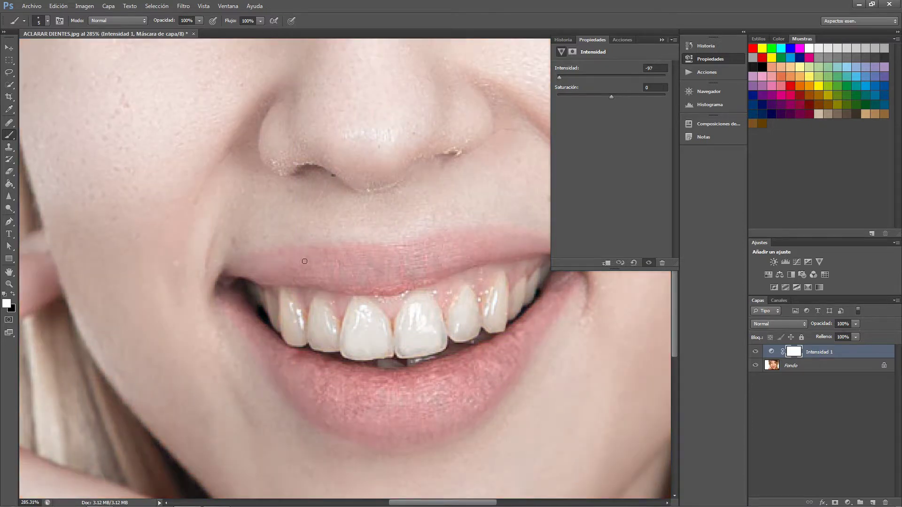
{"action": "scroll", "coordinate": [305, 261], "scroll_direction": "down", "scroll_amount": 2}
{"action": "scroll", "coordinate": [312, 256], "scroll_direction": "down", "scroll_amount": 2}
{"action": "scroll", "coordinate": [312, 257], "scroll_direction": "down", "scroll_amount": 2}
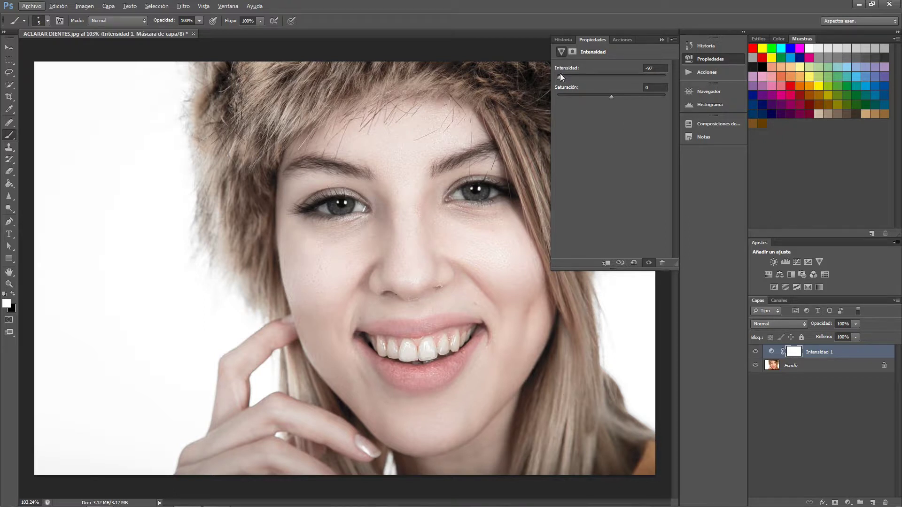
{"action": "mouse_move", "coordinate": [560, 78]}
{"action": "left_mouse_down"}
{"action": "mouse_move", "coordinate": [605, 82]}
{"action": "mouse_move", "coordinate": [526, 103]}
{"action": "left_mouse_up"}
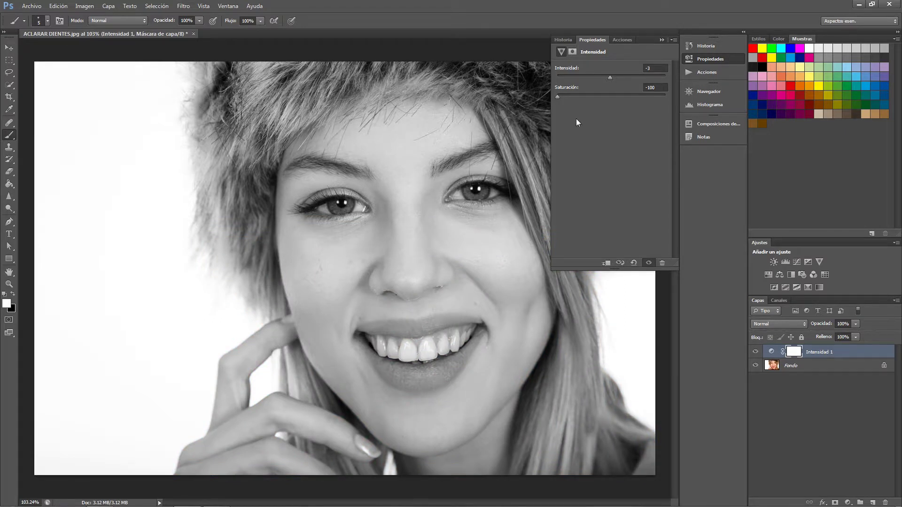
{"action": "left_click_drag", "start_coordinate": [558, 96], "coordinate": [596, 96]}
{"action": "key", "text": "BackSpace"}
{"action": "key", "text": "BackSpace"}
{"action": "type", "text": "0"}
{"action": "key", "text": "Return"}
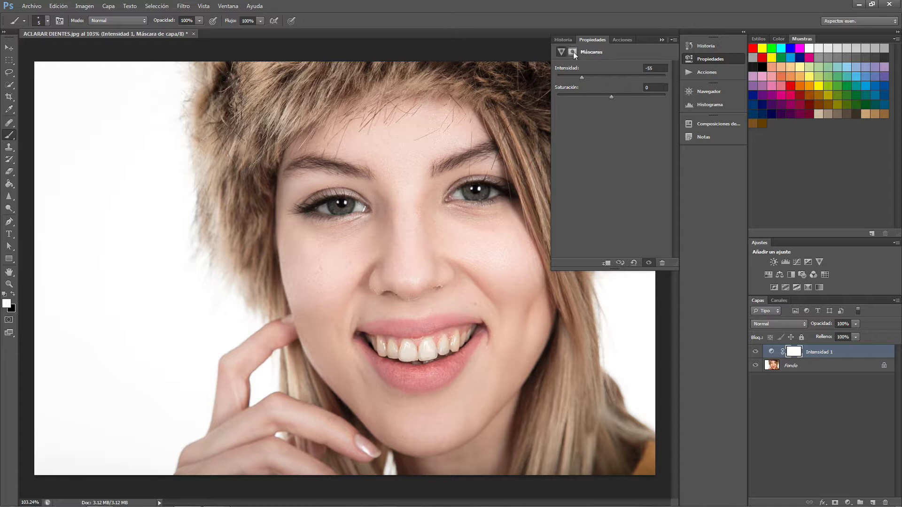
Step: Invert the Intensidad 1 layer mask to black, then collapse the Properties panel
{"action": "left_click", "coordinate": [785, 351]}
{"action": "left_click", "coordinate": [573, 52]}
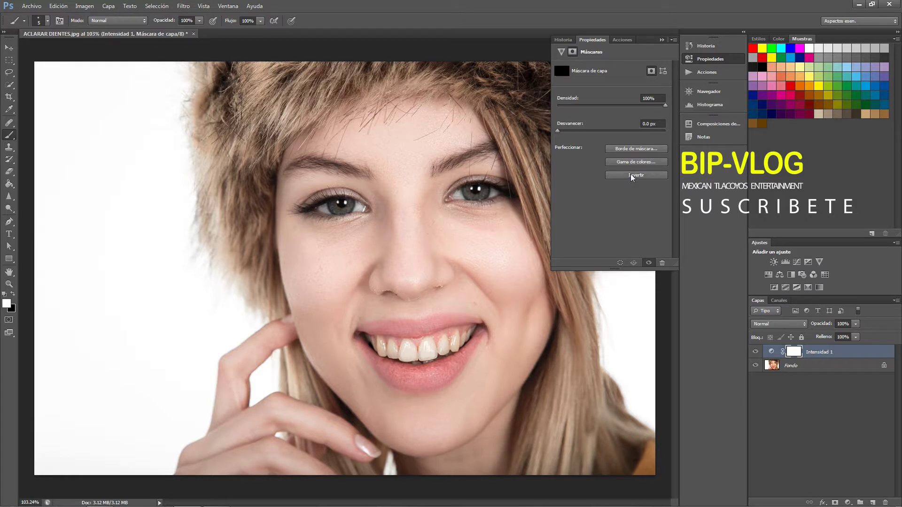
{"action": "left_click", "coordinate": [630, 175]}
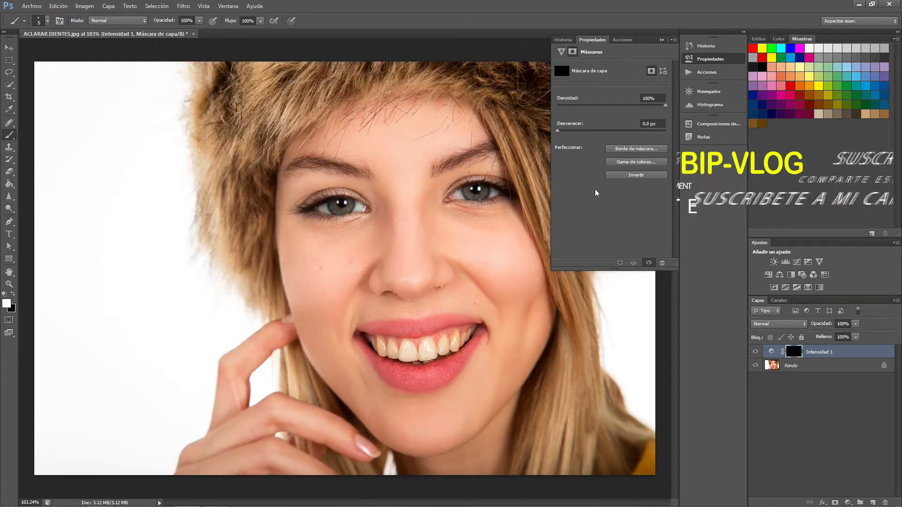
{"action": "left_click", "coordinate": [662, 41]}
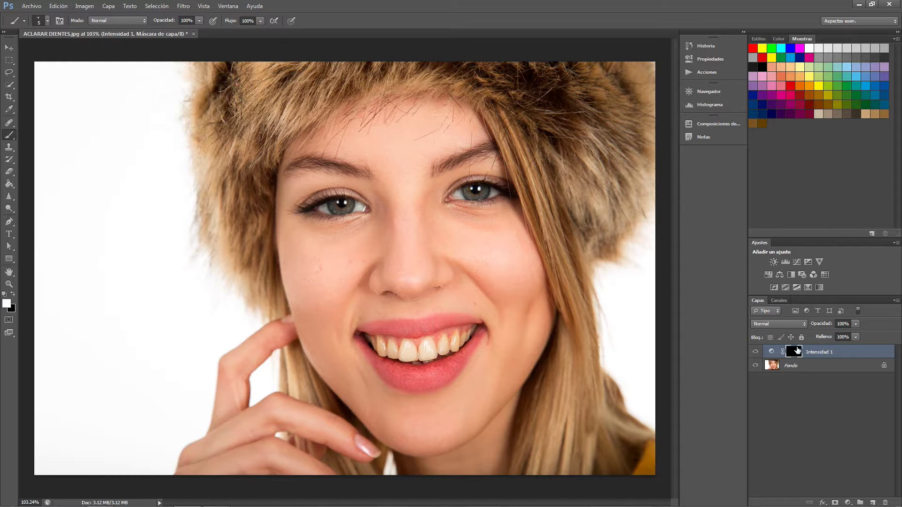
Step: Set a roughly 20 px brush, adjust its flow, and paint white across the front teeth
{"action": "scroll", "coordinate": [423, 351], "scroll_direction": "up", "scroll_amount": 2}
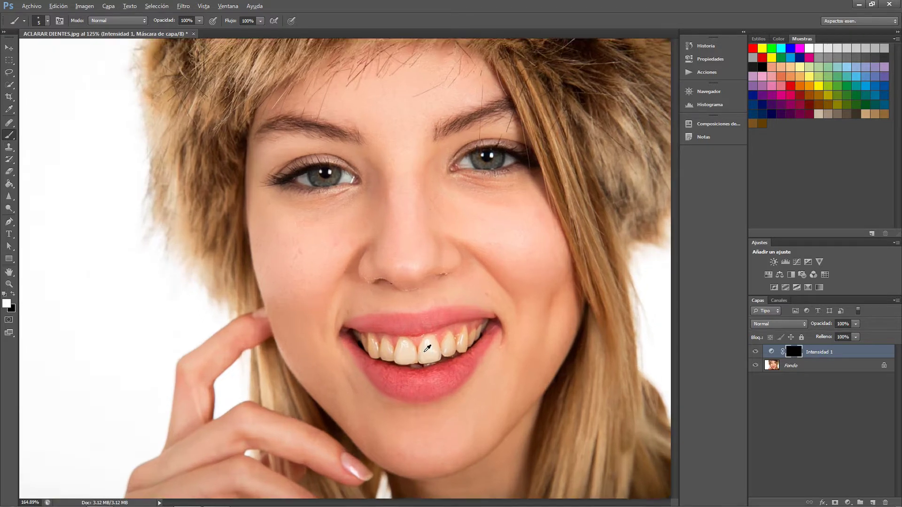
{"action": "scroll", "coordinate": [423, 351], "scroll_direction": "up", "scroll_amount": 5}
{"action": "scroll", "coordinate": [423, 351], "scroll_direction": "up", "scroll_amount": 3}
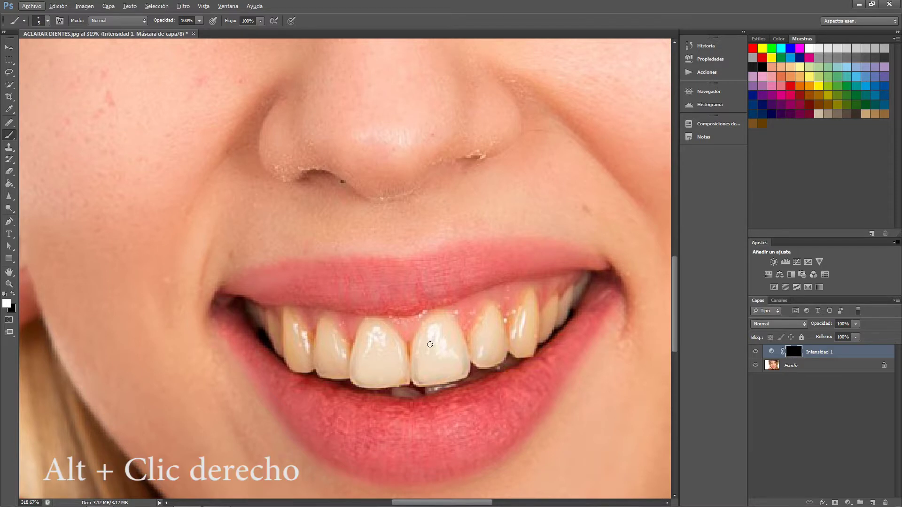
{"action": "right_click", "coordinate": [430, 345], "text": "alt"}
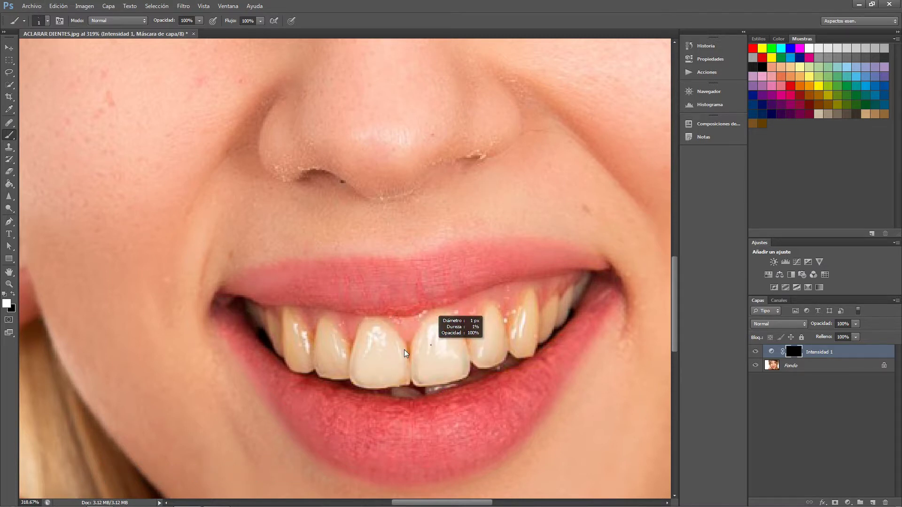
{"action": "right_click", "coordinate": [430, 346], "text": "alt"}
{"action": "left_click_drag", "start_coordinate": [428, 356], "coordinate": [425, 355]}
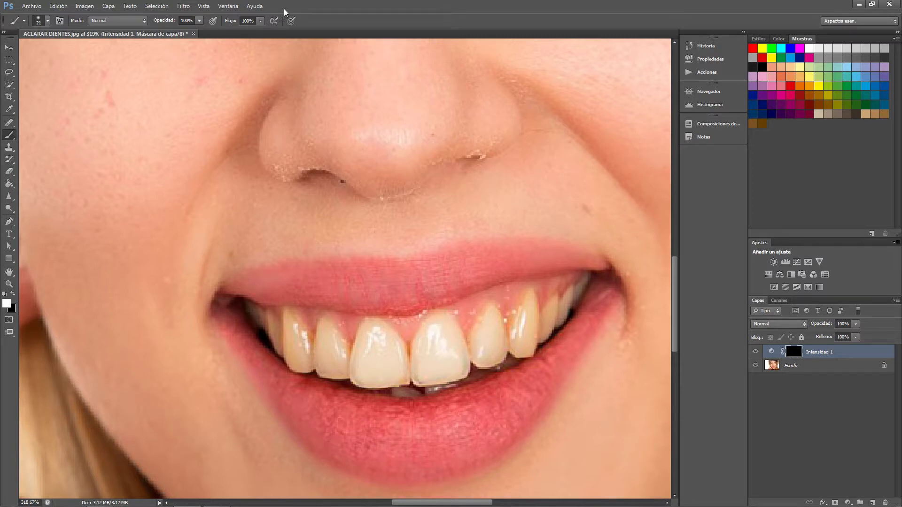
{"action": "left_click", "coordinate": [260, 21]}
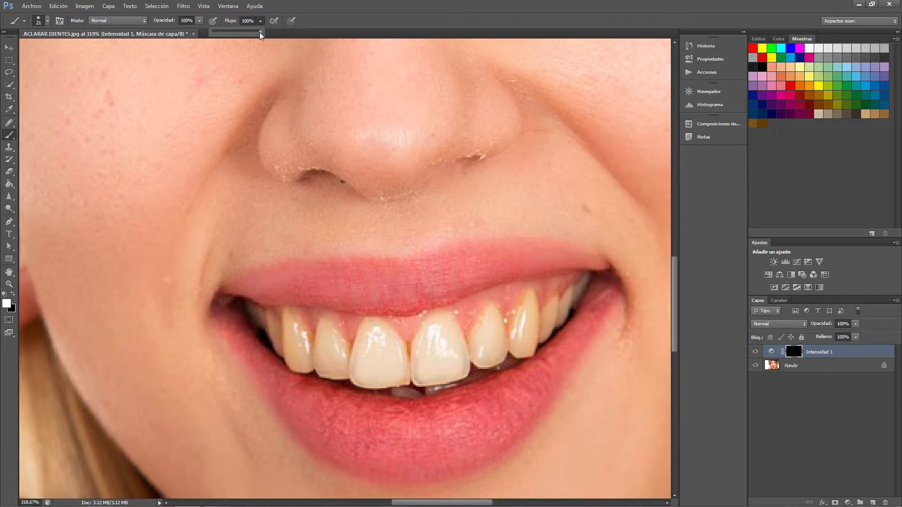
{"action": "left_click", "coordinate": [354, 209]}
{"action": "mouse_move", "coordinate": [425, 357]}
{"action": "left_mouse_down"}
{"action": "mouse_move", "coordinate": [464, 357]}
{"action": "mouse_move", "coordinate": [526, 311]}
{"action": "mouse_move", "coordinate": [468, 348]}
{"action": "mouse_move", "coordinate": [362, 368]}
{"action": "mouse_move", "coordinate": [352, 352]}
{"action": "mouse_move", "coordinate": [329, 346]}
{"action": "mouse_move", "coordinate": [324, 362]}
{"action": "mouse_move", "coordinate": [388, 362]}
{"action": "mouse_move", "coordinate": [372, 354]}
{"action": "left_mouse_up"}
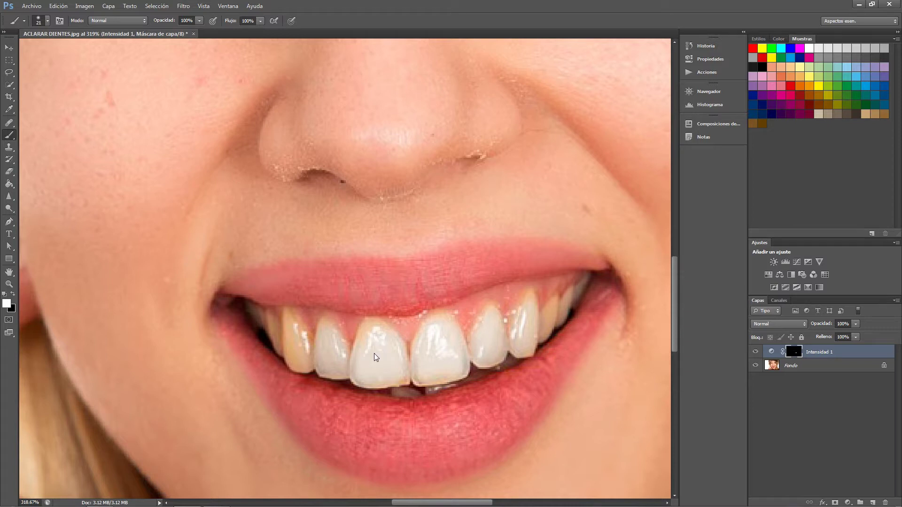
Step: Shrink the brush to about 13 px and paint white over the left and right side teeth
{"action": "right_click", "coordinate": [373, 354], "text": "alt"}
{"action": "mouse_move", "coordinate": [296, 348]}
{"action": "left_mouse_down"}
{"action": "mouse_move", "coordinate": [289, 325]}
{"action": "mouse_move", "coordinate": [306, 360]}
{"action": "mouse_move", "coordinate": [292, 362]}
{"action": "left_mouse_up"}
{"action": "left_click_drag", "start_coordinate": [558, 325], "coordinate": [558, 303]}
{"action": "left_click_drag", "start_coordinate": [412, 324], "coordinate": [417, 282]}
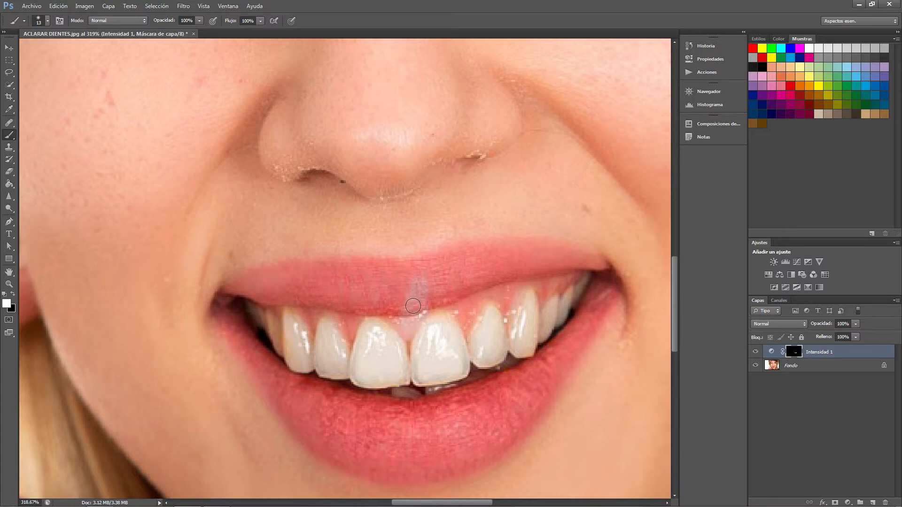
Step: Paint black to remove whitening spill from the upper lip and gumline
{"action": "key", "text": "x"}
{"action": "mouse_move", "coordinate": [412, 286]}
{"action": "left_mouse_down"}
{"action": "mouse_move", "coordinate": [409, 334]}
{"action": "mouse_move", "coordinate": [437, 306]}
{"action": "left_mouse_up"}
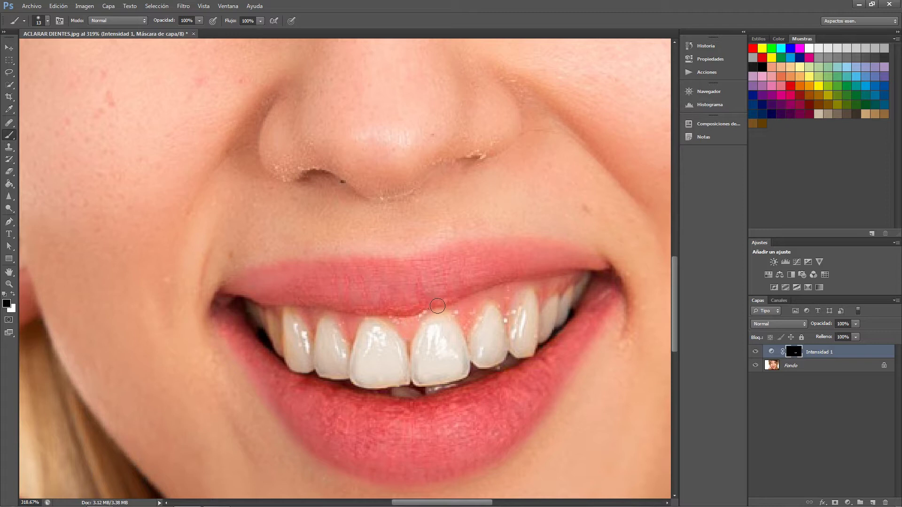
{"action": "key", "text": "x"}
{"action": "left_click_drag", "start_coordinate": [420, 293], "coordinate": [403, 325]}
{"action": "key", "text": "x"}
{"action": "key", "text": "ctrl+z"}
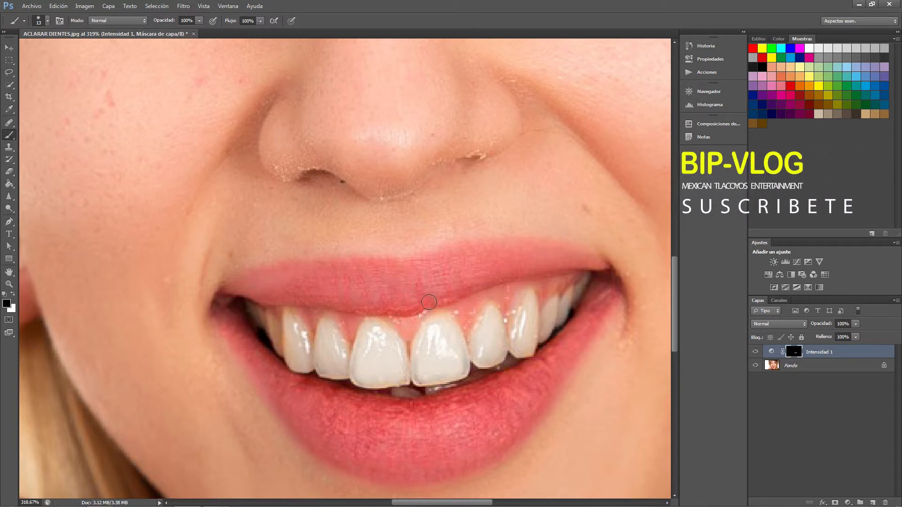
{"action": "key", "text": "x"}
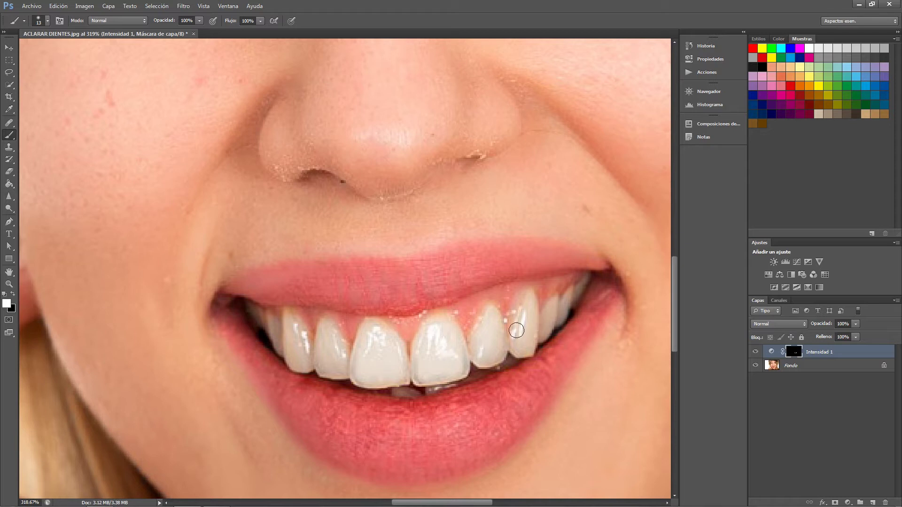
Step: Zoom out and toggle Intensidad 1 off and on to compare before and after
{"action": "scroll", "coordinate": [390, 356], "scroll_direction": "down", "scroll_amount": 5}
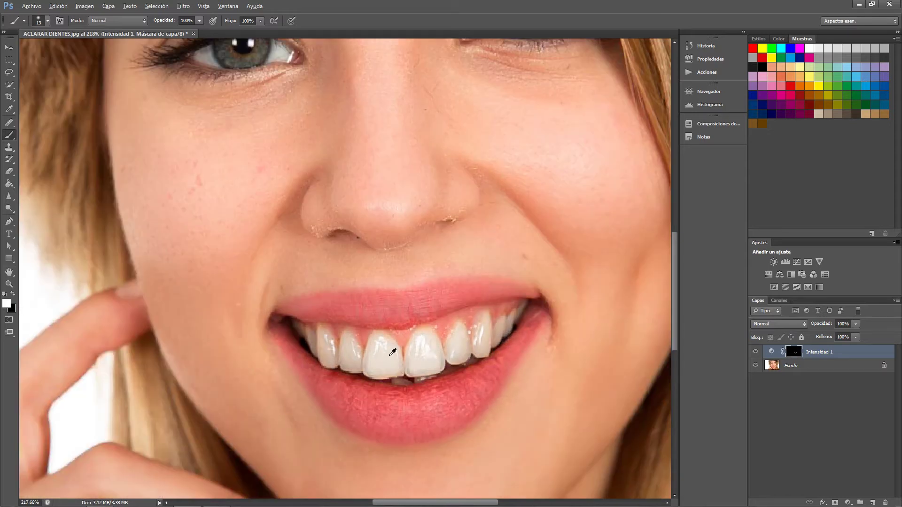
{"action": "scroll", "coordinate": [393, 352], "scroll_direction": "down", "scroll_amount": 2}
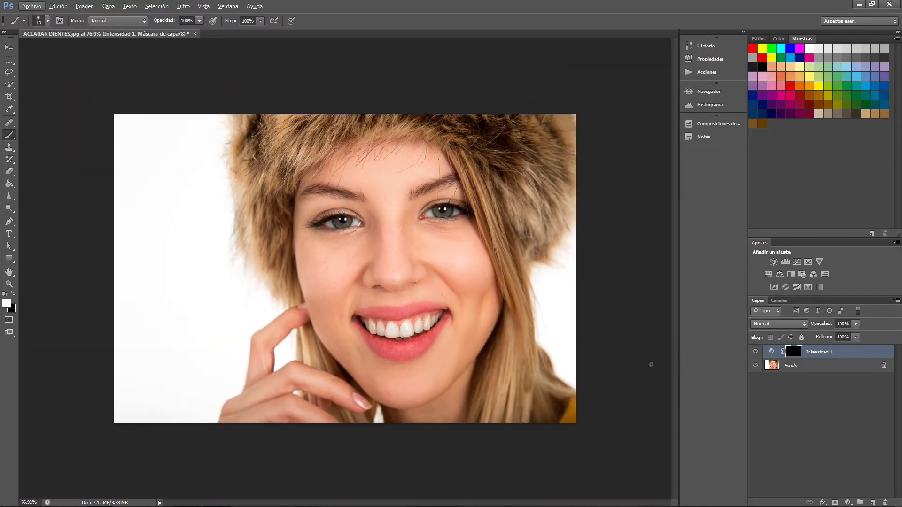
{"action": "left_click", "coordinate": [755, 353]}
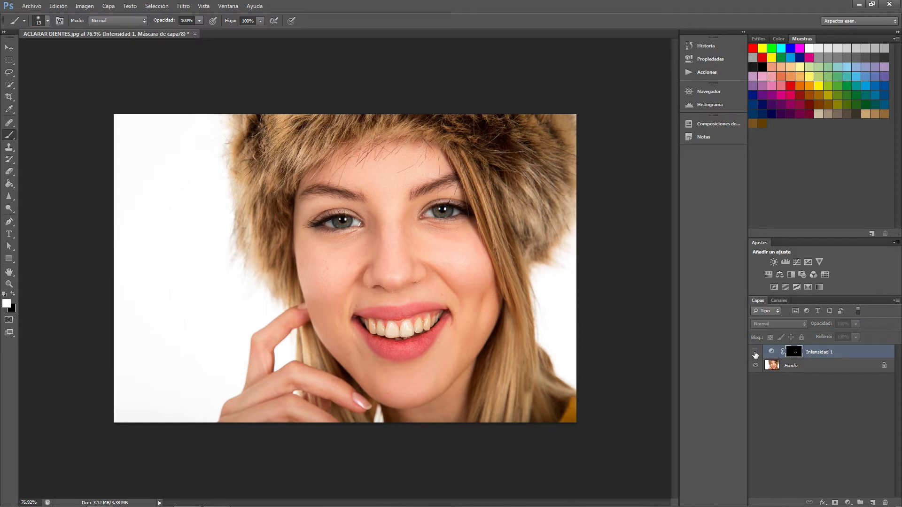
{"action": "left_click", "coordinate": [756, 352]}
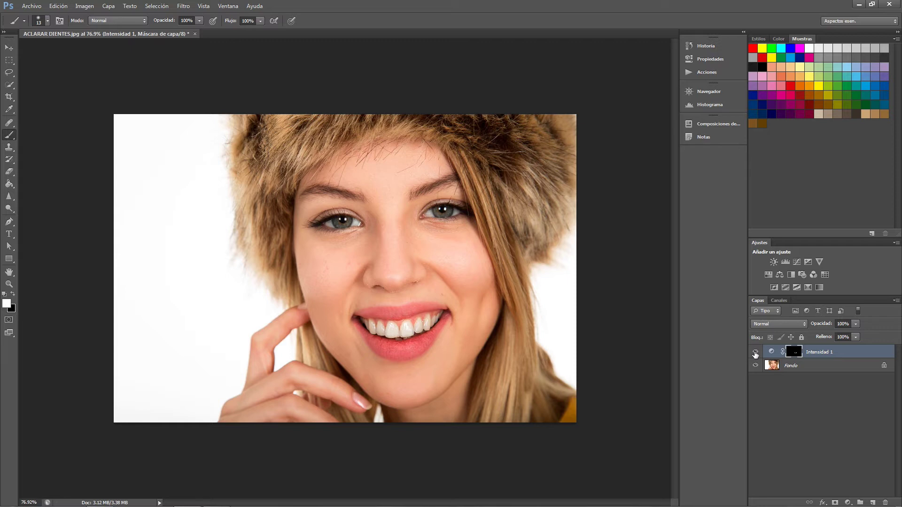
Step: Zoom back in and select the Intensidad 1 adjustment thumbnail instead of its mask
{"action": "scroll", "coordinate": [434, 353], "scroll_direction": "up", "scroll_amount": 1}
{"action": "scroll", "coordinate": [435, 350], "scroll_direction": "up", "scroll_amount": 2}
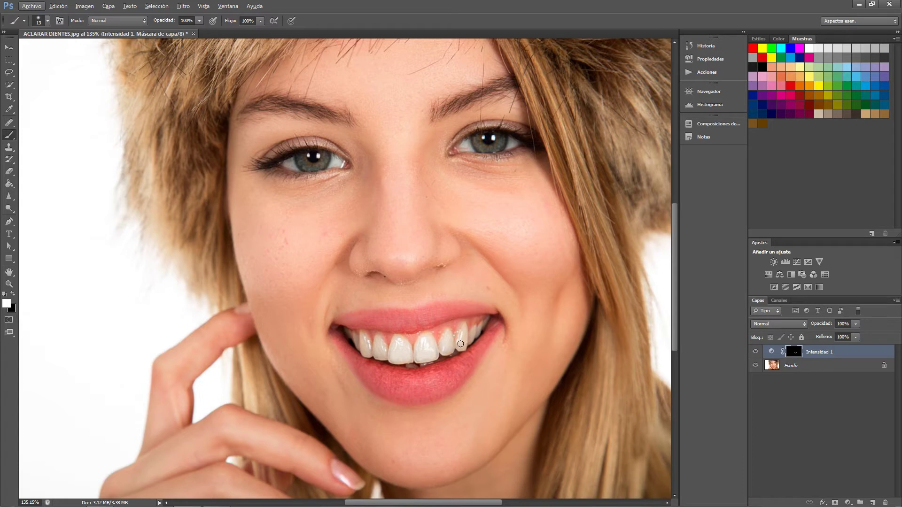
{"action": "left_click", "coordinate": [772, 353]}
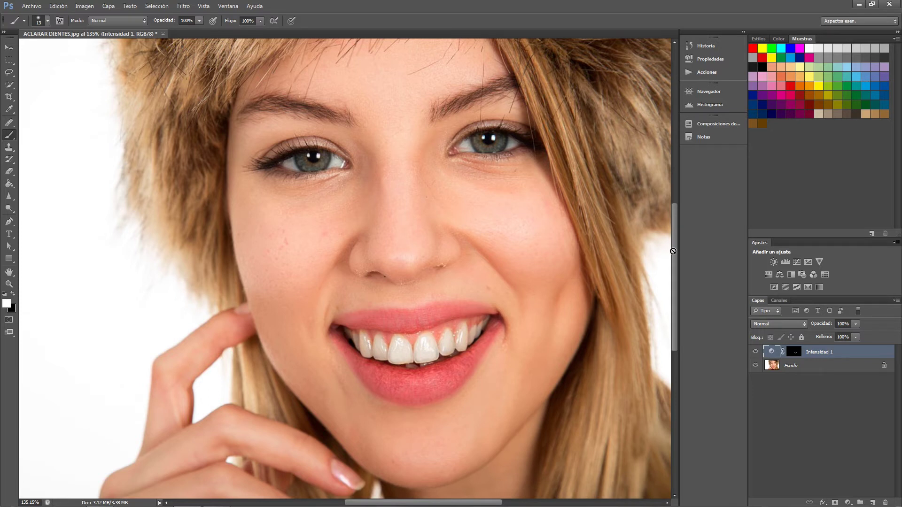
Step: Retune the Intensidad slider to -81 in Properties, then collapse the panel
{"action": "double_click", "coordinate": [771, 353]}
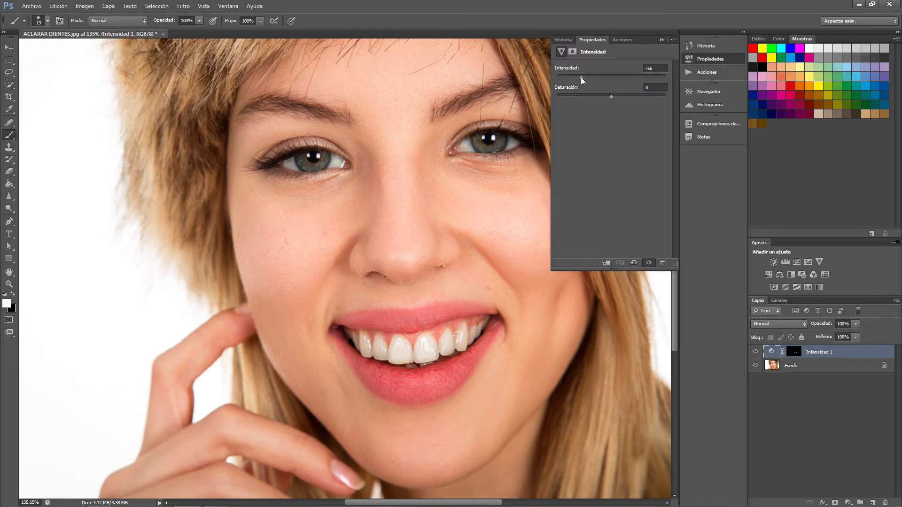
{"action": "left_click_drag", "start_coordinate": [566, 76], "coordinate": [557, 76]}
{"action": "left_click_drag", "start_coordinate": [557, 77], "coordinate": [586, 81]}
{"action": "left_click", "coordinate": [660, 40]}
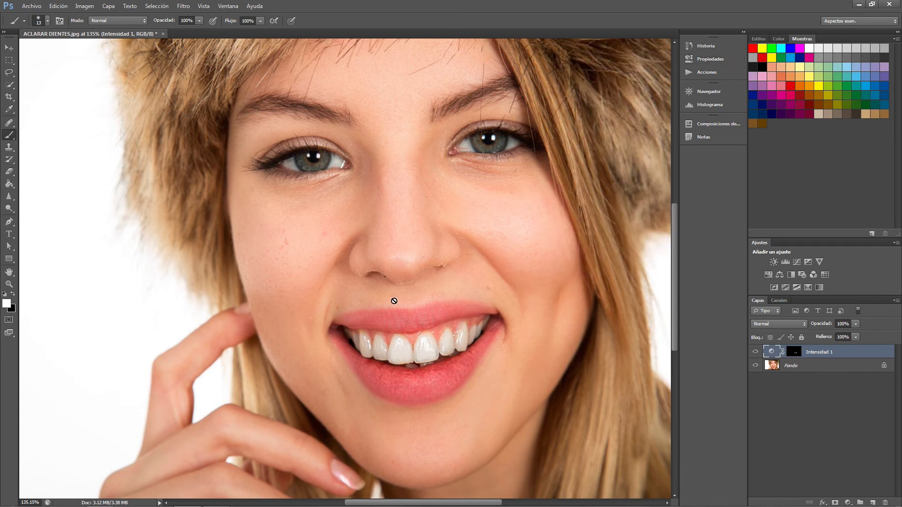
{"action": "scroll", "coordinate": [394, 301], "scroll_direction": "down", "scroll_amount": 2}
{"action": "scroll", "coordinate": [394, 301], "scroll_direction": "down", "scroll_amount": 2}
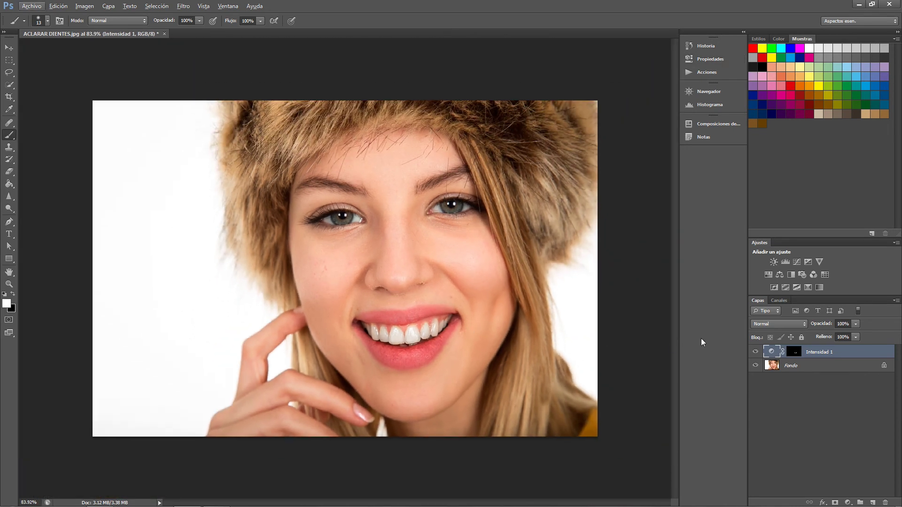
{"action": "left_click", "coordinate": [756, 352]}
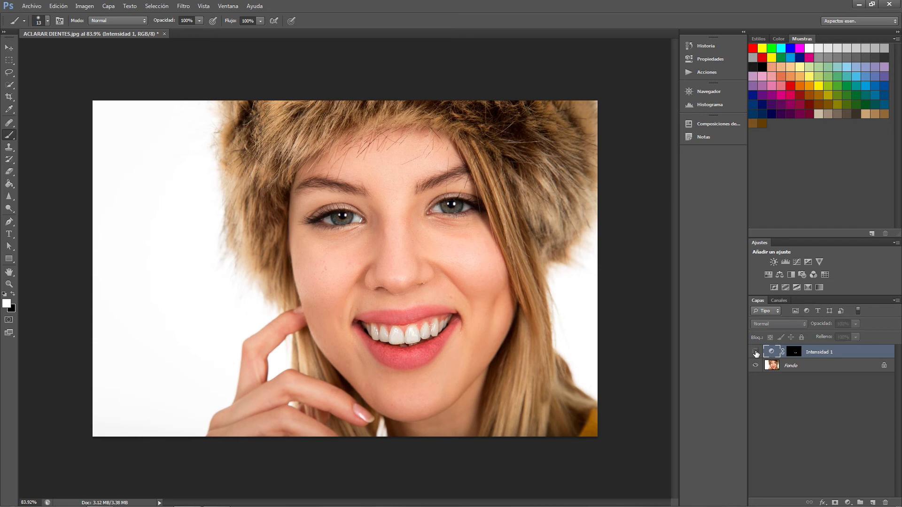
{"action": "left_click", "coordinate": [756, 352]}
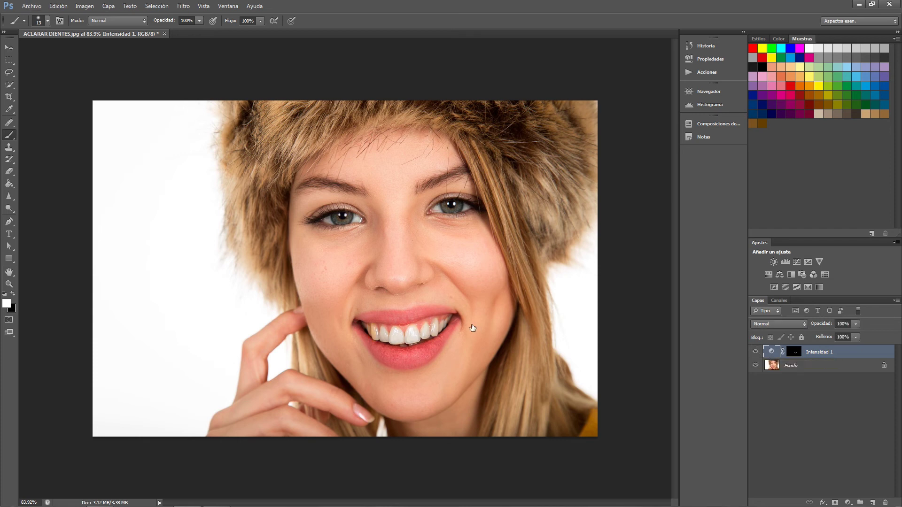
{"action": "scroll", "coordinate": [472, 325], "scroll_direction": "up", "scroll_amount": 2}
{"action": "scroll", "coordinate": [475, 321], "scroll_direction": "up", "scroll_amount": 1}
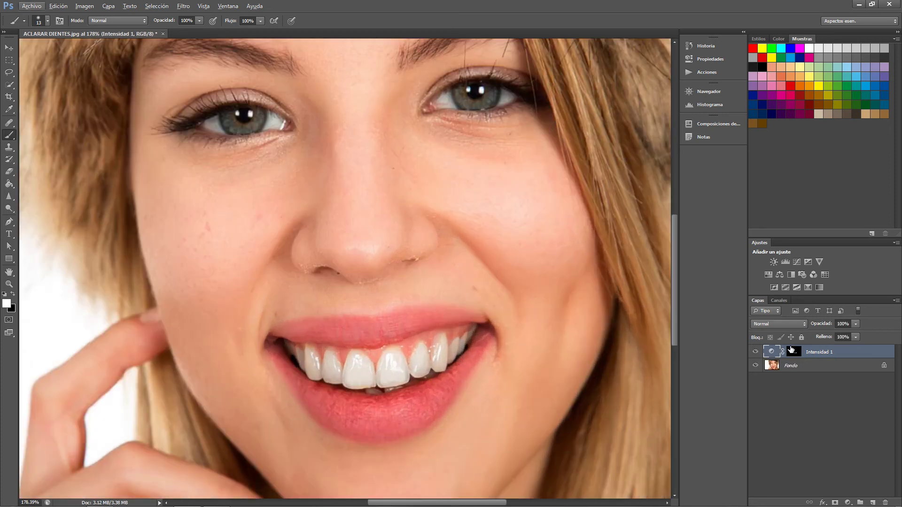
{"action": "left_click", "coordinate": [755, 353]}
{"action": "left_click", "coordinate": [755, 352]}
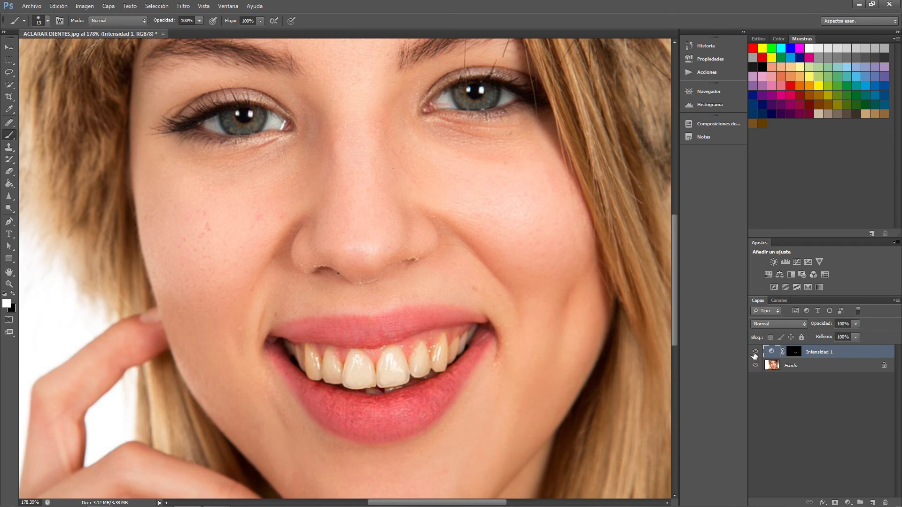